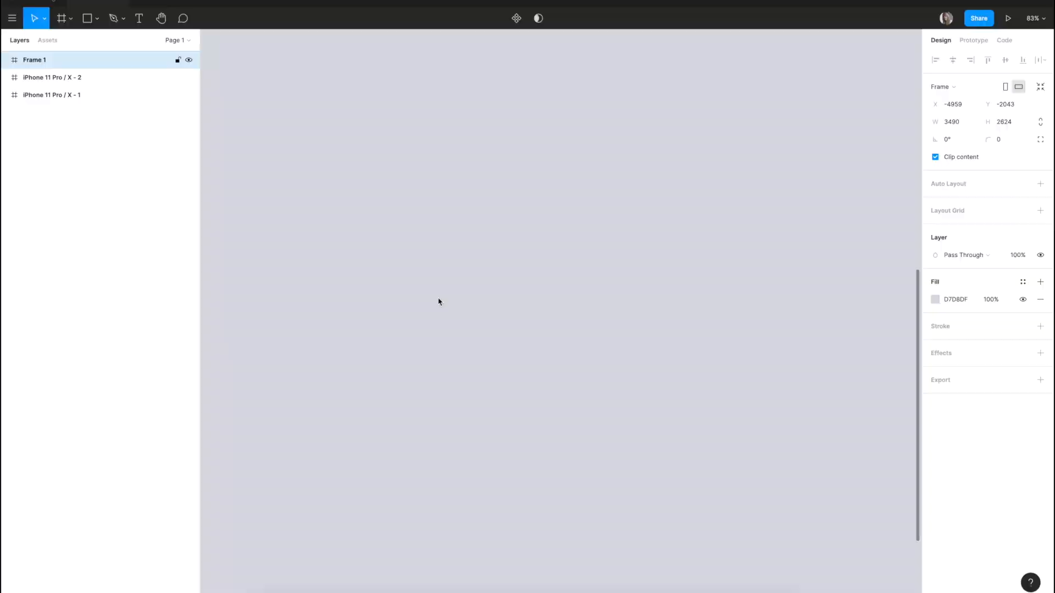
# Draw a rectangle in the empty area of Frame 1 and size it to 250 × 250
pyautogui.press('r')
pyautogui.moveTo(429, 204); pyautogui.dragTo(594, 379)
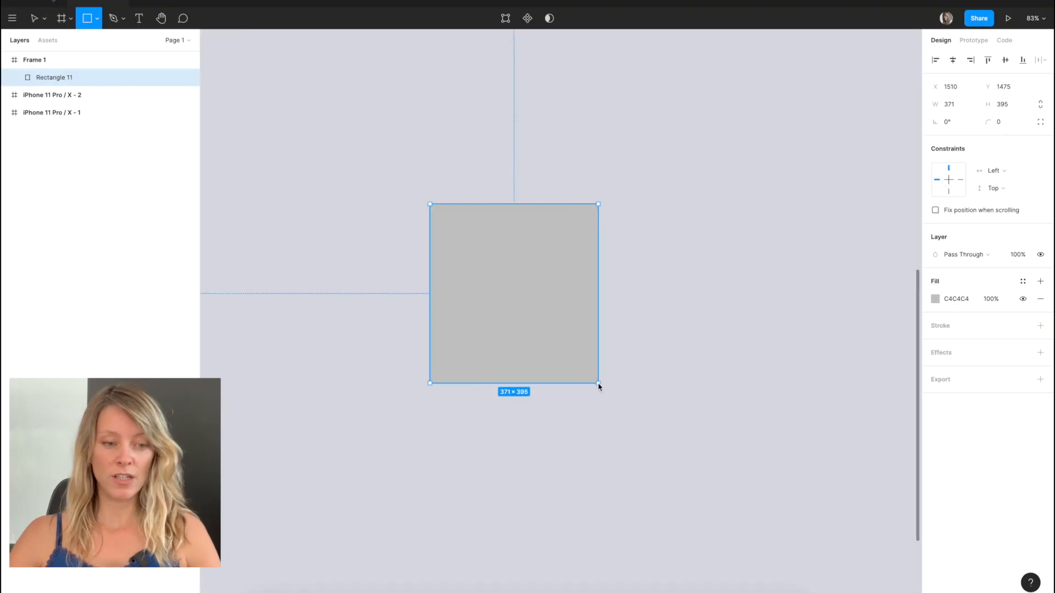
pyautogui.click(952, 104)
pyautogui.write('250')
pyautogui.press('Tab')
pyautogui.write('250')
pyautogui.press('Return')
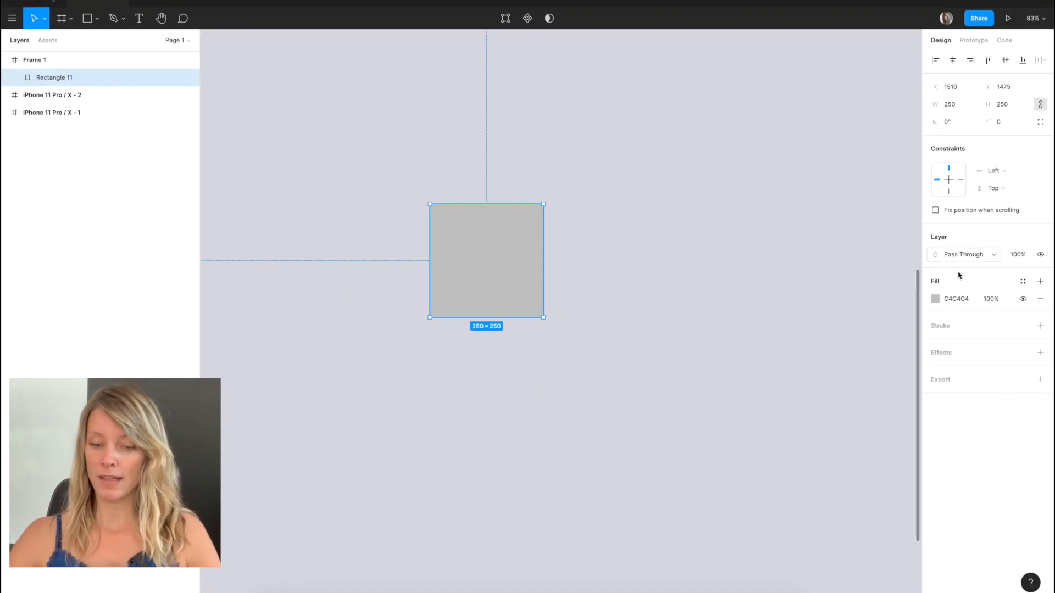
# Fill the square with the frame's background colour D7D8DF by sampling it from the canvas
pyautogui.click(935, 299)
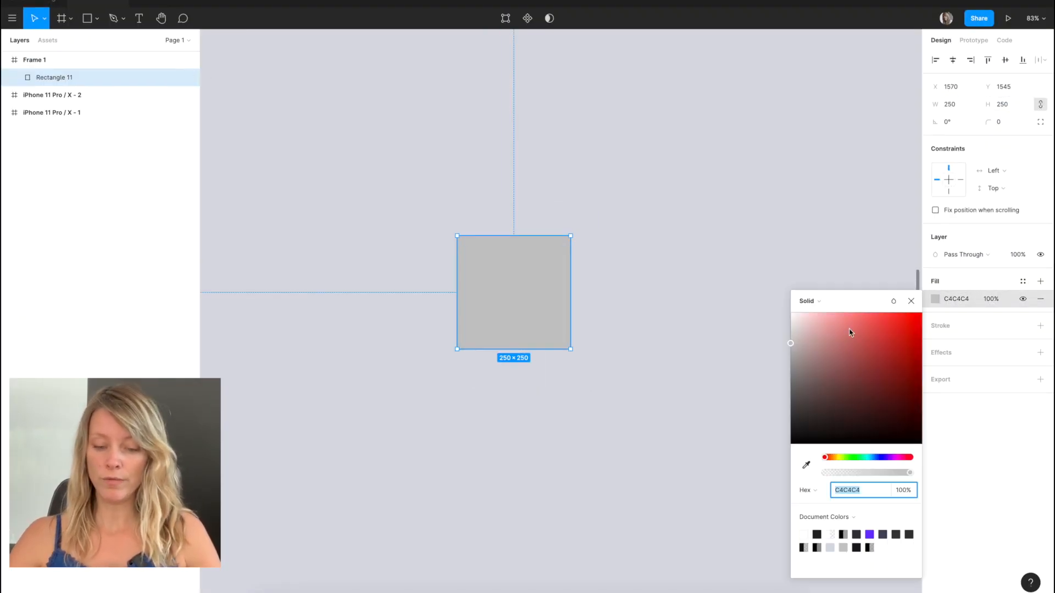
pyautogui.click(805, 464)
pyautogui.click(678, 181)
# Add a black drop shadow to the square with blur 20, X 10, Y 10 and 50% opacity
pyautogui.click(1040, 352)
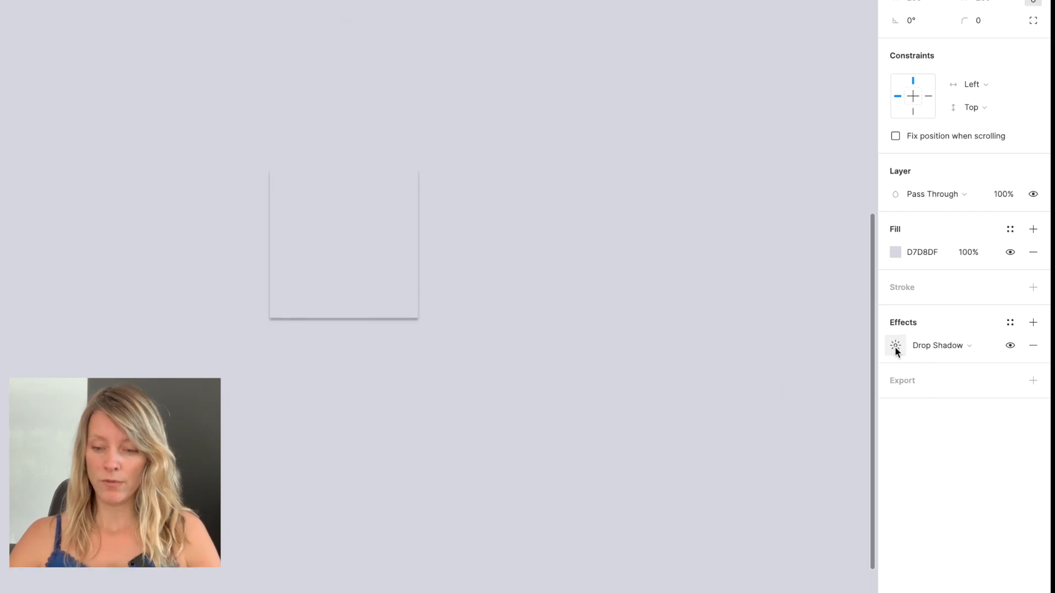
pyautogui.click(894, 348)
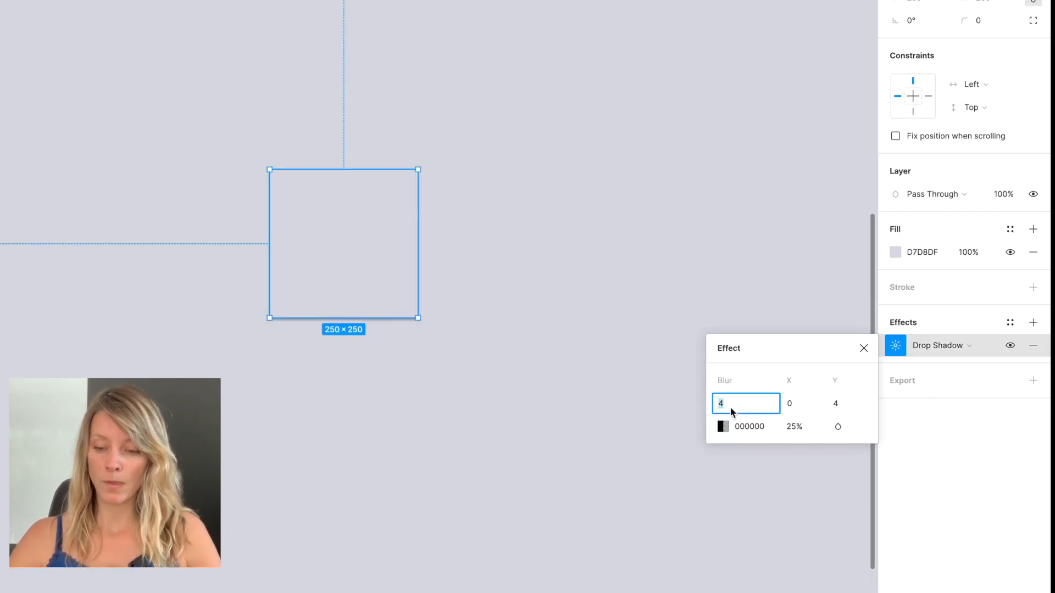
pyautogui.write('20')
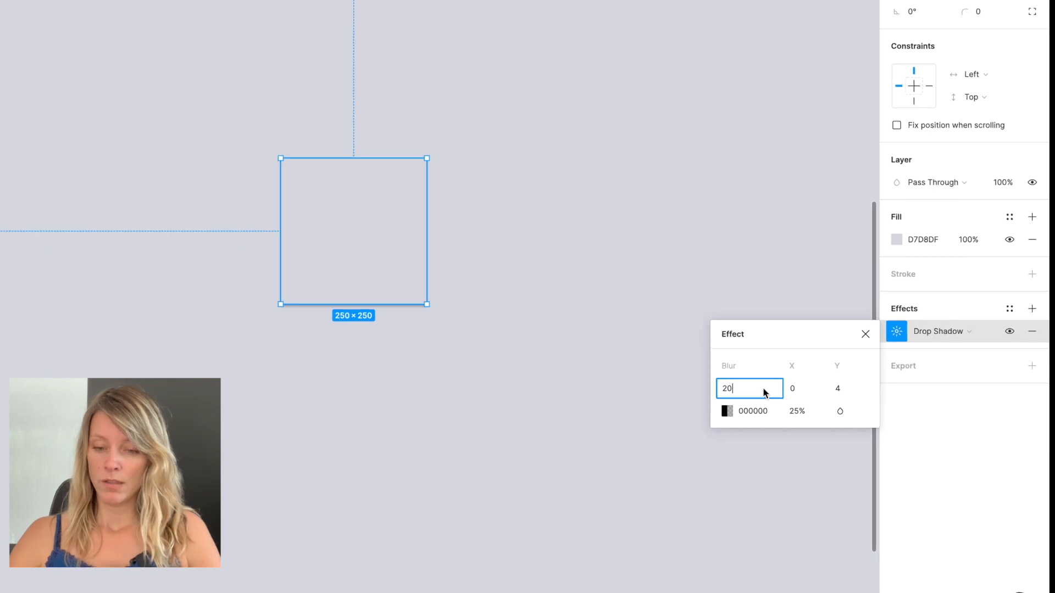
pyautogui.click(808, 389)
pyautogui.write('10')
pyautogui.click(849, 392)
pyautogui.write('10')
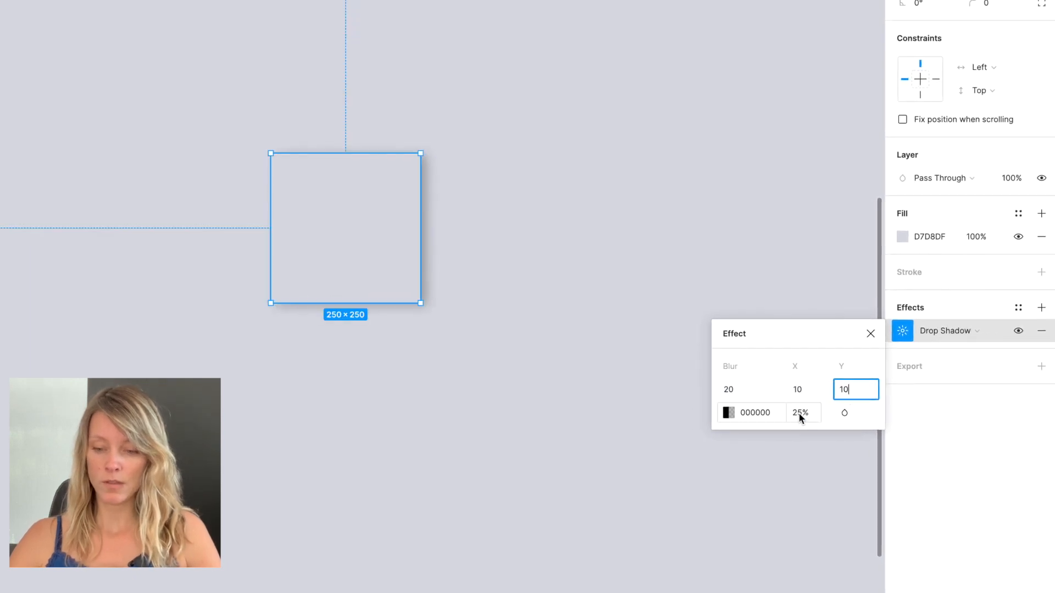
pyautogui.click(799, 413)
pyautogui.write('50')
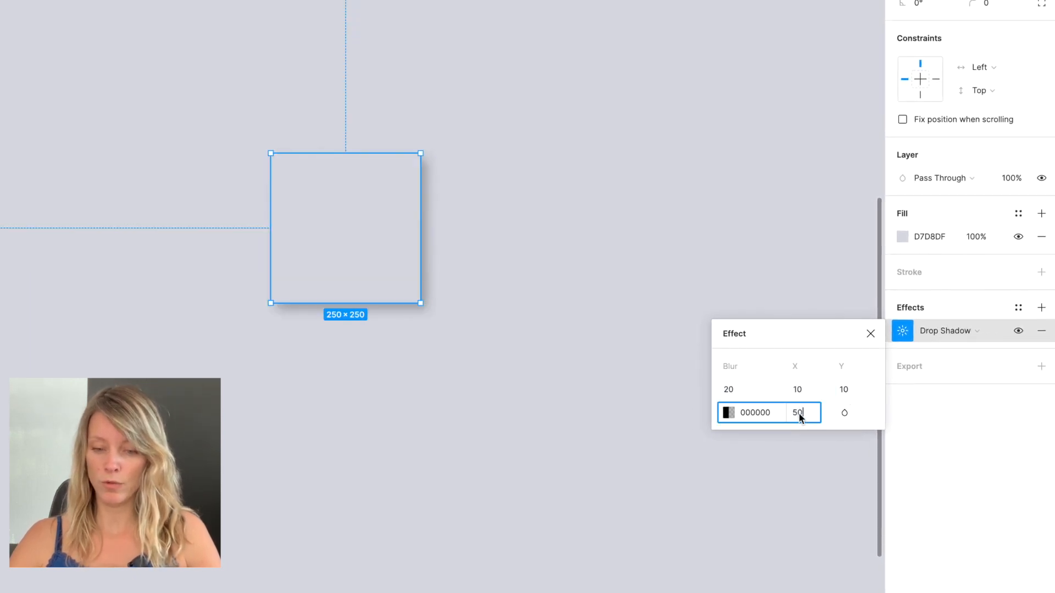
pyautogui.press('Return')
# Duplicate the square to its left and give the copy a white drop shadow offset X -10, Y -10
pyautogui.click(333, 236)
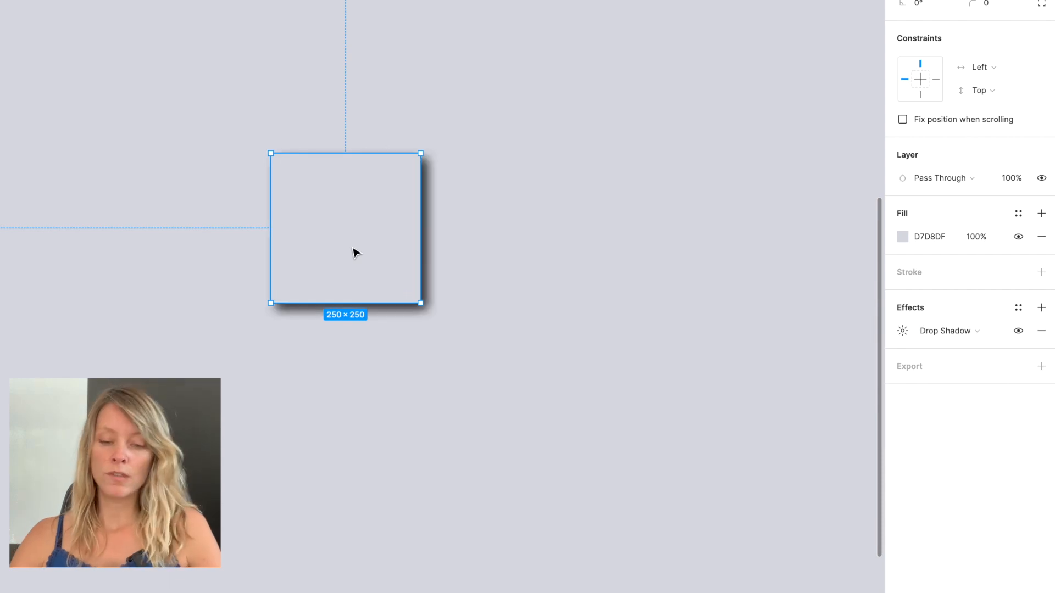
pyautogui.moveTo(355, 253); pyautogui.dragTo(157, 253)
pyautogui.click(903, 330)
pyautogui.click(804, 393)
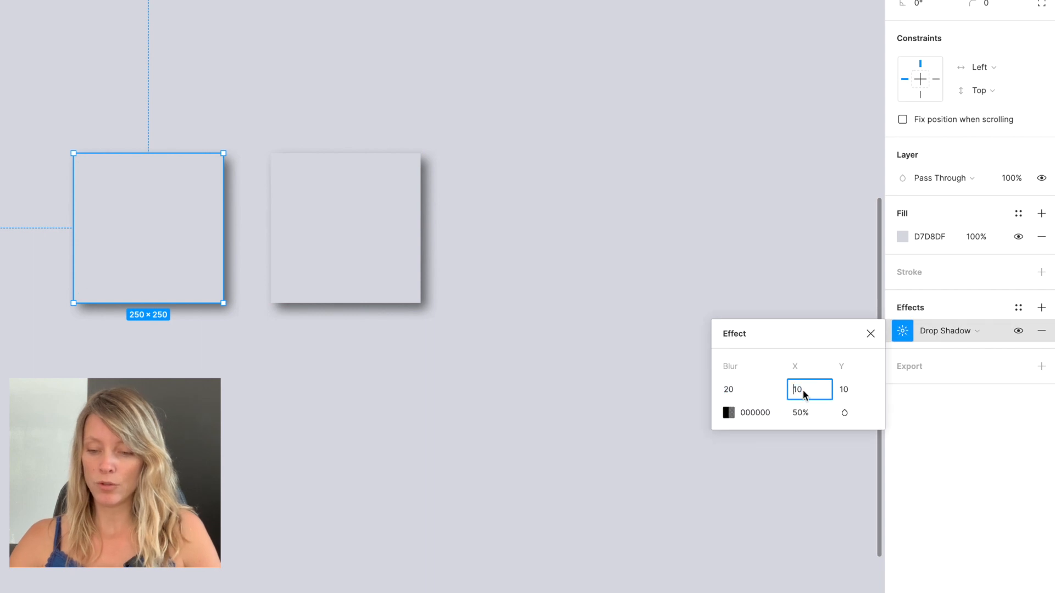
pyautogui.click(847, 390)
pyautogui.write('-10')
pyautogui.click(728, 412)
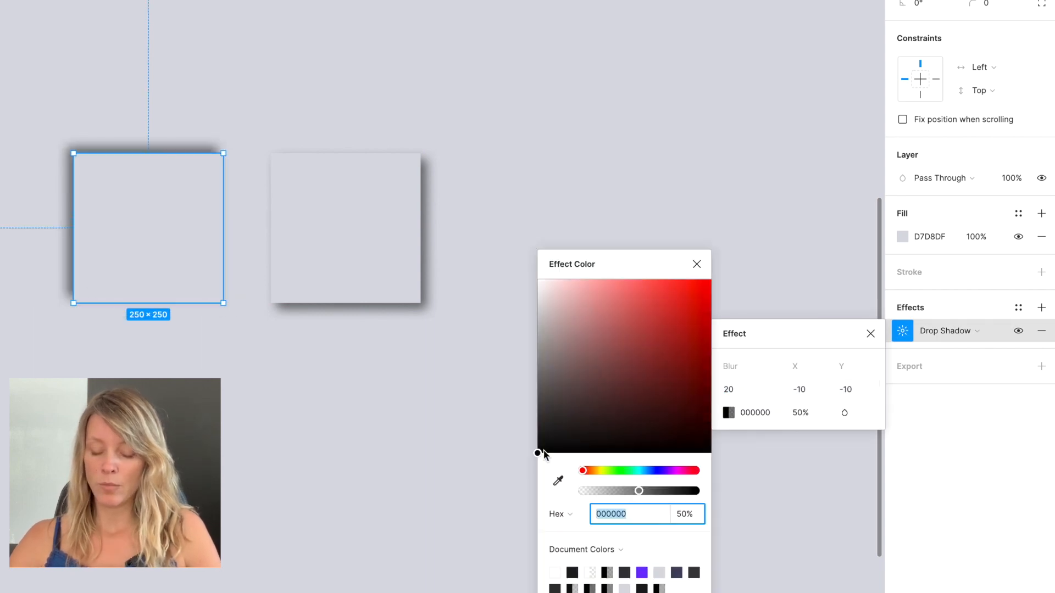
pyautogui.moveTo(539, 448); pyautogui.dragTo(534, 276)
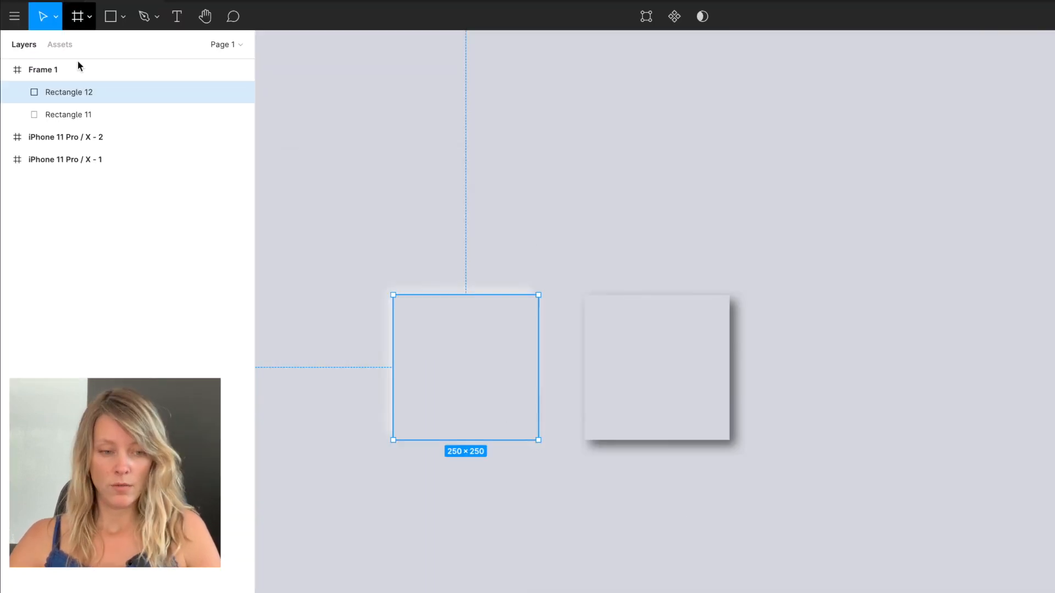
# Rename the copied square's layer "Light shadow" and the original square's layer "Dark shadow"
pyautogui.doubleClick(68, 90)
pyautogui.write('light')
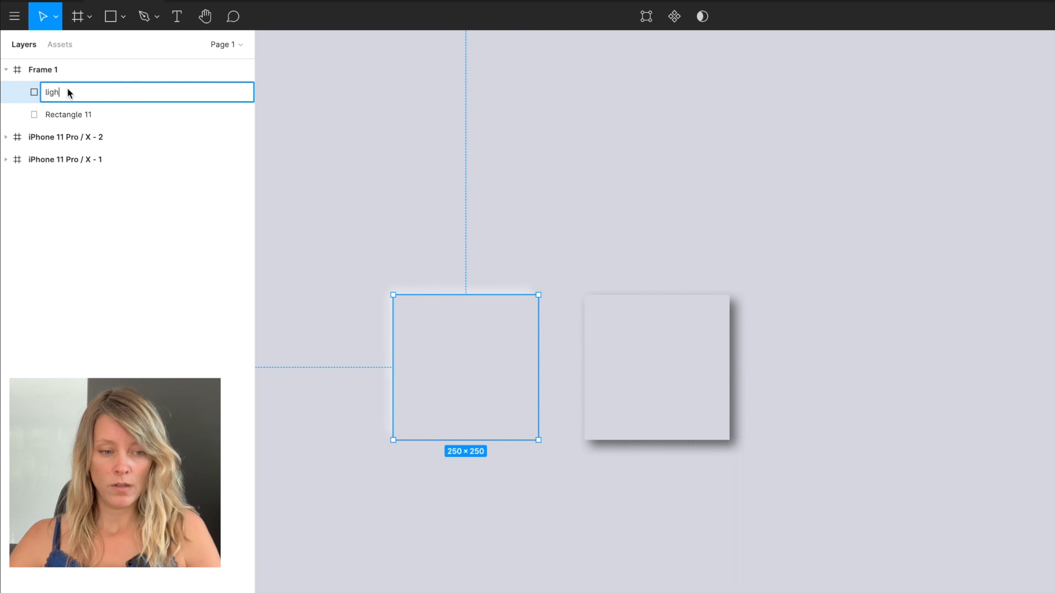
pyautogui.doubleClick(71, 114)
pyautogui.write('Dark')
pyautogui.doubleClick(56, 100)
pyautogui.write('Light shadow')
pyautogui.press('Return')
pyautogui.doubleClick(60, 111)
pyautogui.write('Dark shadow')
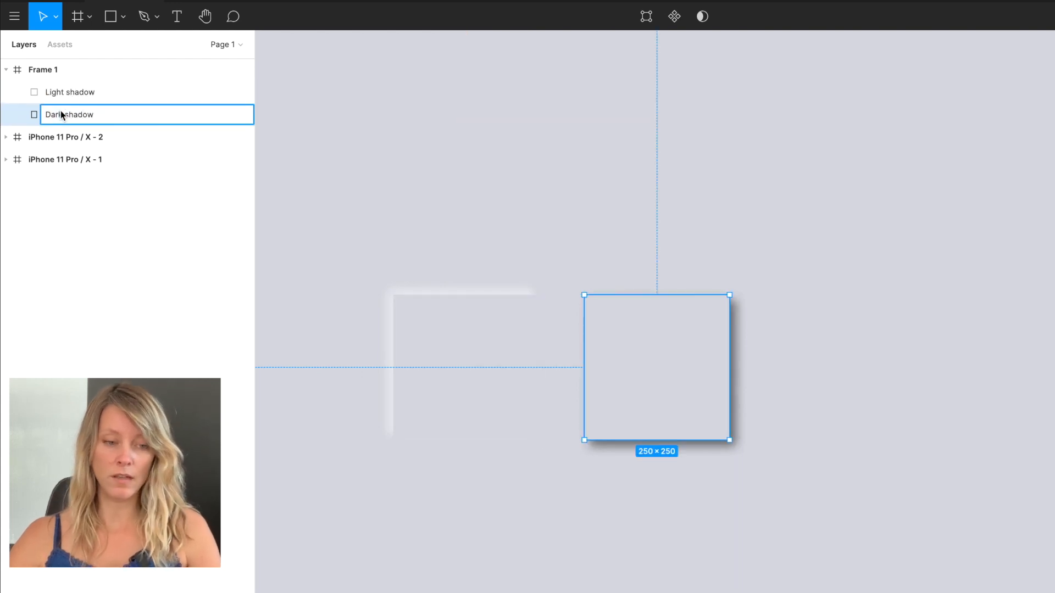
pyautogui.press('Return')
# Place the Light shadow square exactly over the Dark shadow square and lower the dark drop shadow's opacity
pyautogui.click(429, 349)
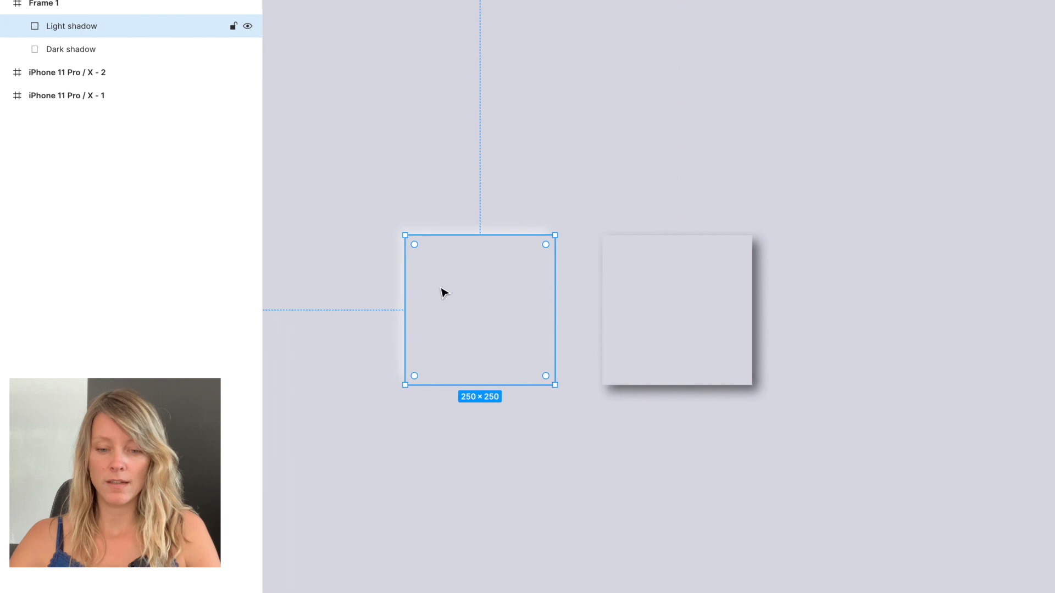
pyautogui.moveTo(443, 292); pyautogui.dragTo(641, 296)
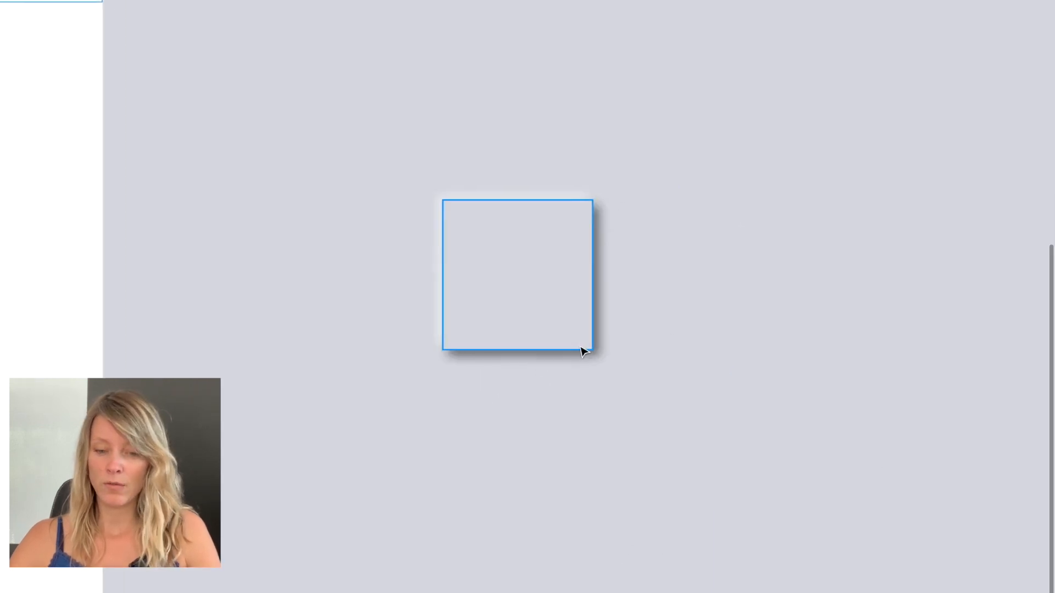
pyautogui.click(1014, 365)
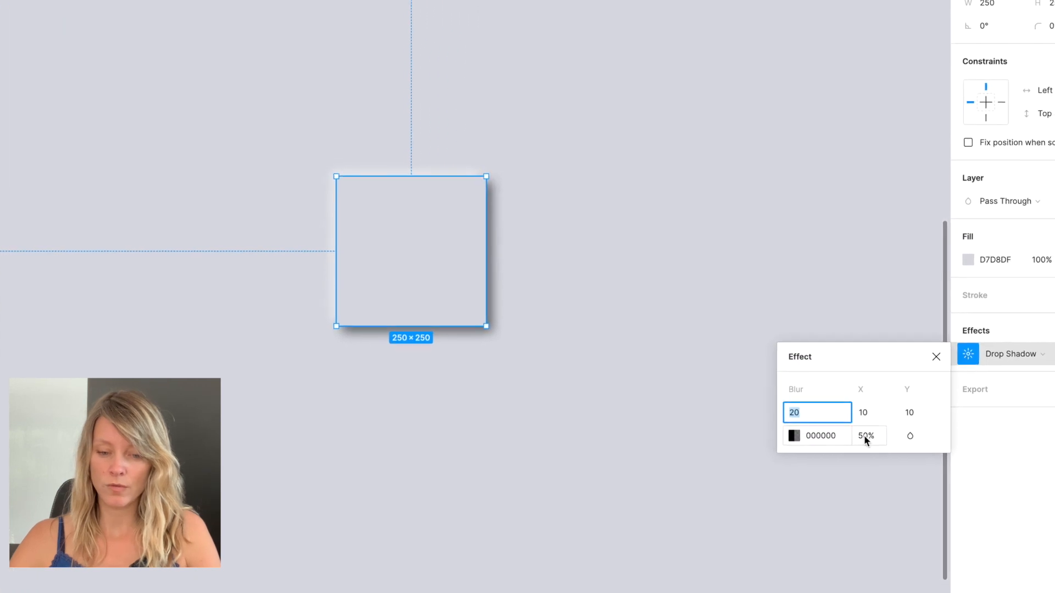
pyautogui.click(910, 447)
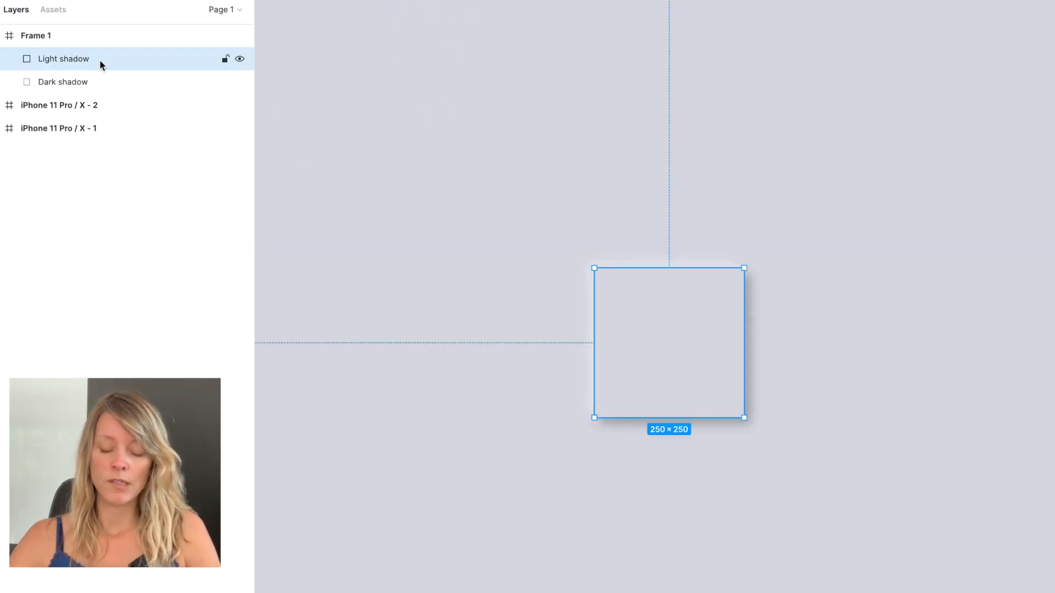
# Group the Light shadow and Dark shadow layers together
pyautogui.keyDown('shift'); pyautogui.click(102, 82); pyautogui.keyUp('shift')
pyautogui.hotkey('ctrl', 'g')
pyautogui.click(54, 59)
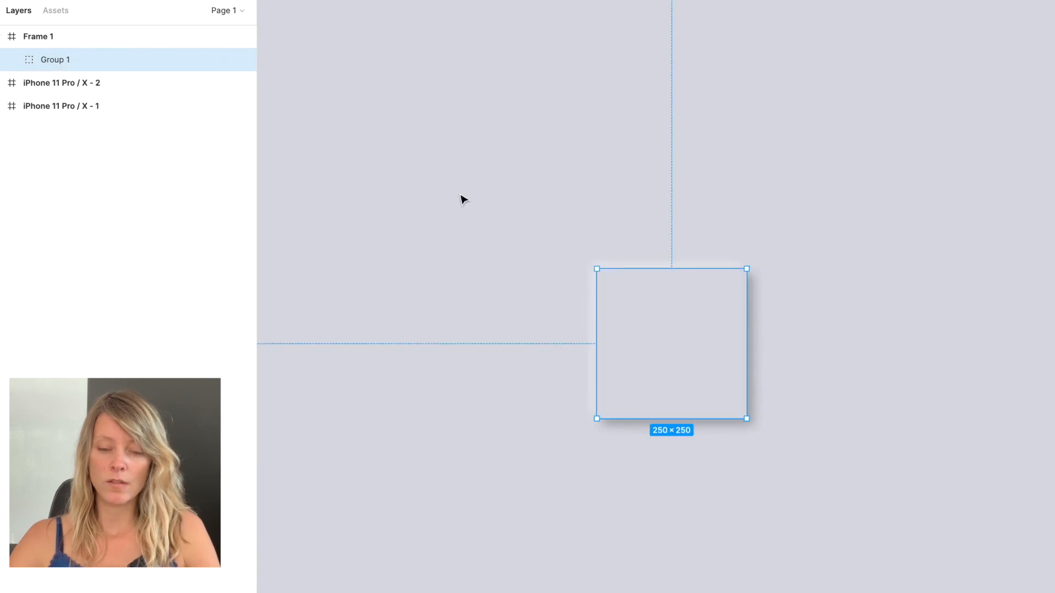
# Duplicate the Light shadow square, place the copy below the raised square, and take it out of Group 1
pyautogui.doubleClick(671, 326)
pyautogui.hotkey('ctrl', 'd')
pyautogui.moveTo(670, 326); pyautogui.dragTo(669, 592)
pyautogui.scroll(-4, 706, 346)
pyautogui.moveTo(114, 71); pyautogui.dragTo(100, 49)
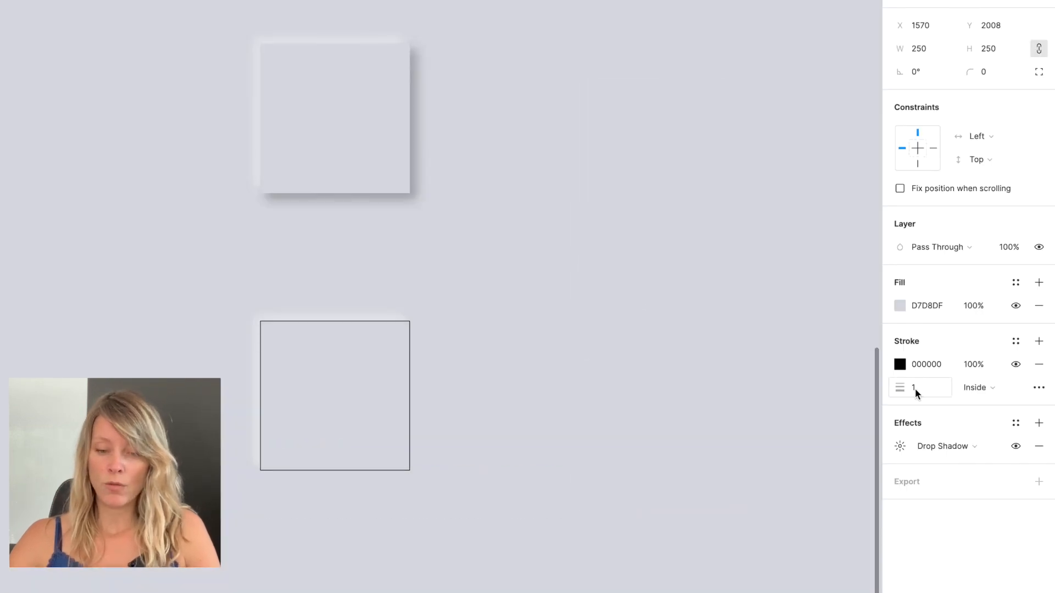
# Give the lower square a black inside stroke of 5 and change its effect to Layer Blur
pyautogui.click(914, 387)
pyautogui.press('Return')
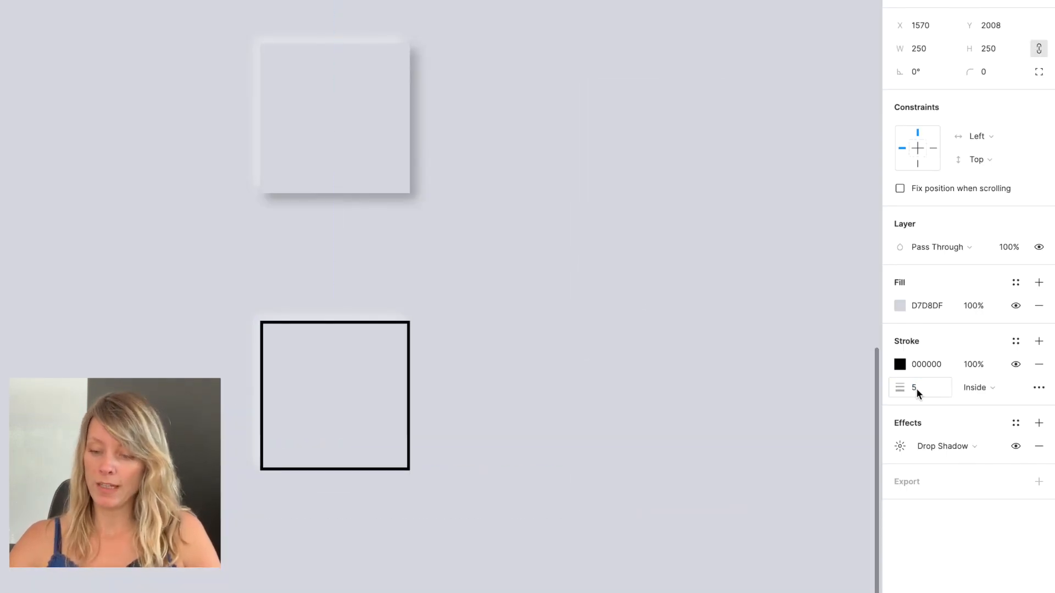
pyautogui.click(989, 446)
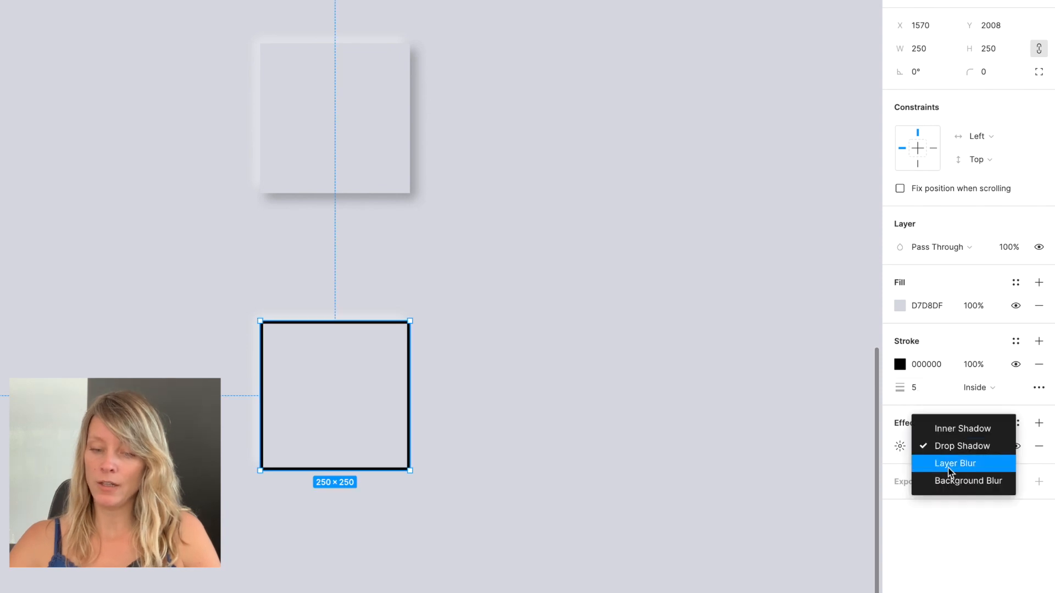
pyautogui.click(958, 465)
pyautogui.scroll(3, 319, 376)
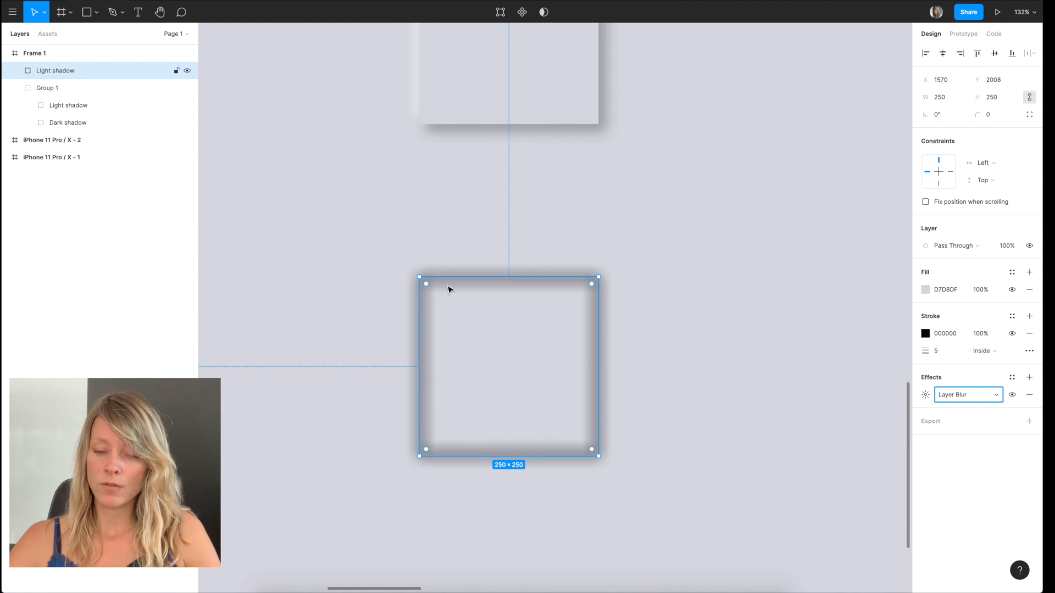
# Copy the blurred square to its right and set the copy's stroke colour to FFFFFF
pyautogui.click(110, 73)
pyautogui.hotkey('ctrl', 'c')
pyautogui.hotkey('ctrl', 'v')
pyautogui.moveTo(436, 361); pyautogui.dragTo(761, 370)
pyautogui.hscroll(1, 762, 375)
pyautogui.scroll(-1, 760, 375)
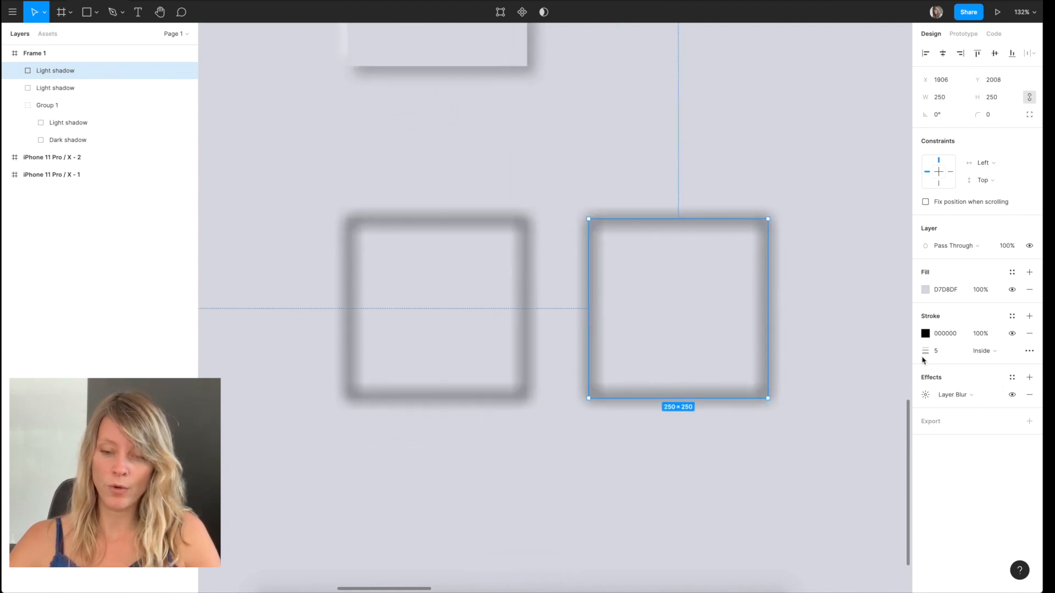
pyautogui.click(925, 333)
pyautogui.moveTo(798, 413); pyautogui.dragTo(773, 321)
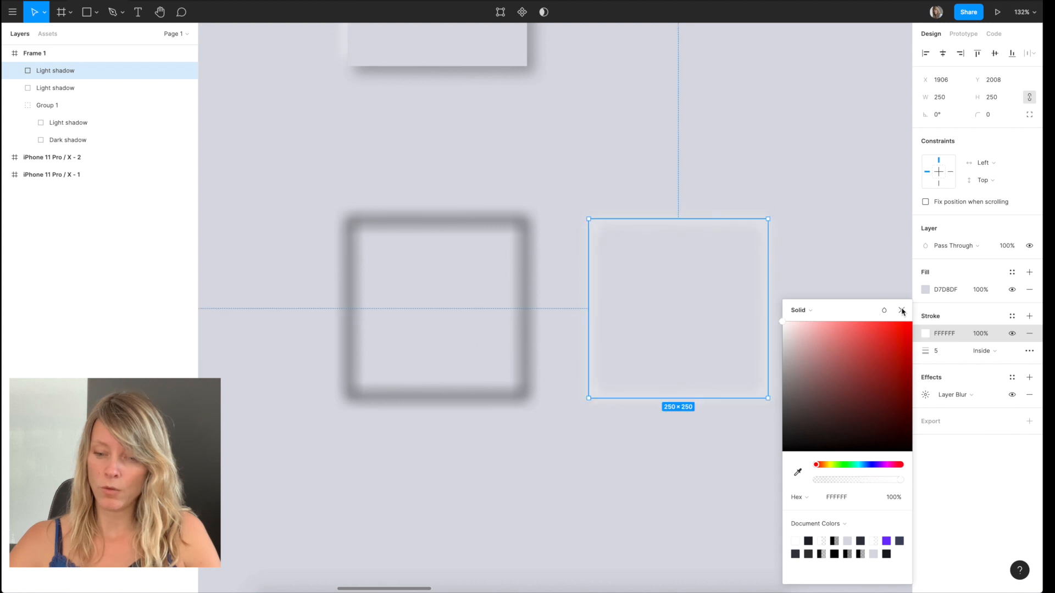
# Place another copy of the black-stroked blurred square to its left
pyautogui.click(504, 301)
pyautogui.hotkey('ctrl', 'c')
pyautogui.hotkey('ctrl', 'v')
pyautogui.hscroll(-5, 590, 348)
pyautogui.moveTo(589, 348); pyautogui.dragTo(336, 348)
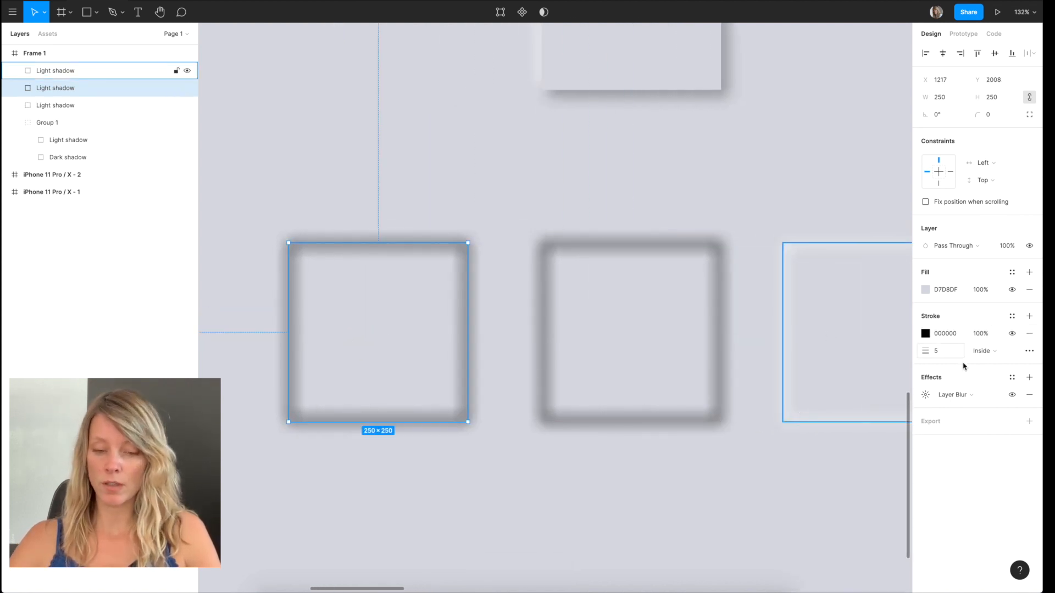
# Remove the left copy's stroke and blur and set its colour to blue 4C59B2
pyautogui.click(925, 289)
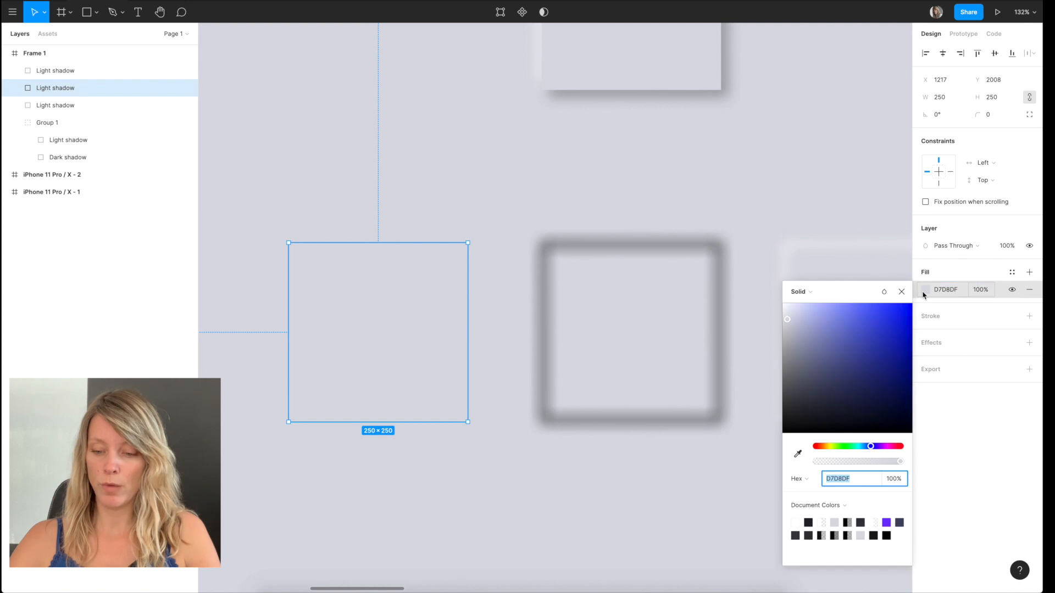
pyautogui.click(857, 344)
pyautogui.click(622, 447)
# Stack the white-stroked square and the blue reference square over the black-stroked blurred square
pyautogui.hscroll(1, 621, 447)
pyautogui.click(726, 236)
pyautogui.moveTo(725, 236); pyautogui.dragTo(480, 233)
pyautogui.click(332, 269)
pyautogui.moveTo(332, 269); pyautogui.dragTo(584, 266)
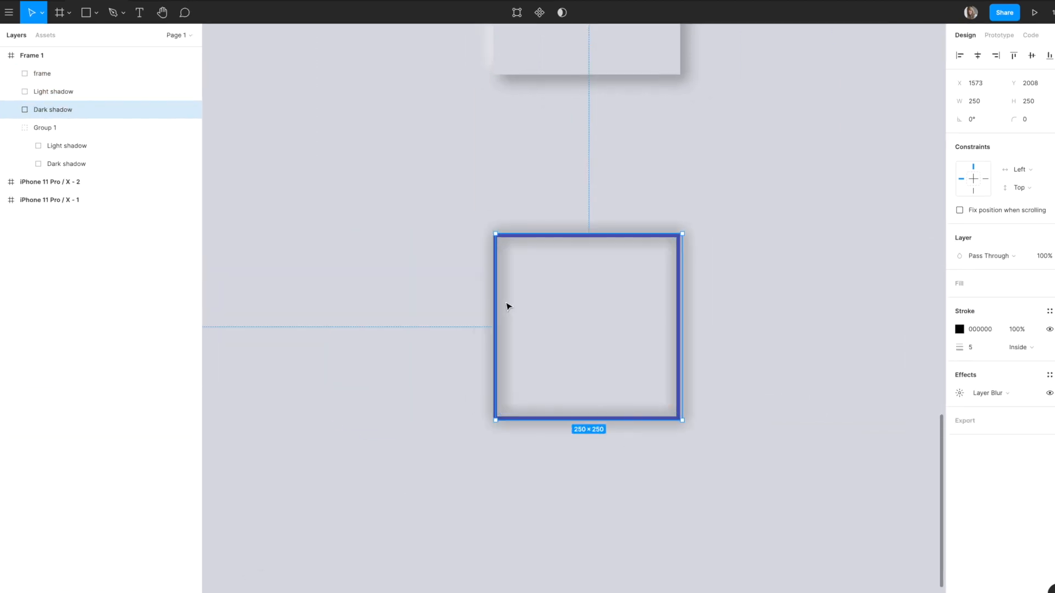
# Align the ungrouped Dark shadow square at X 1570 and resize it to 300 × 300
pyautogui.click(584, 341)
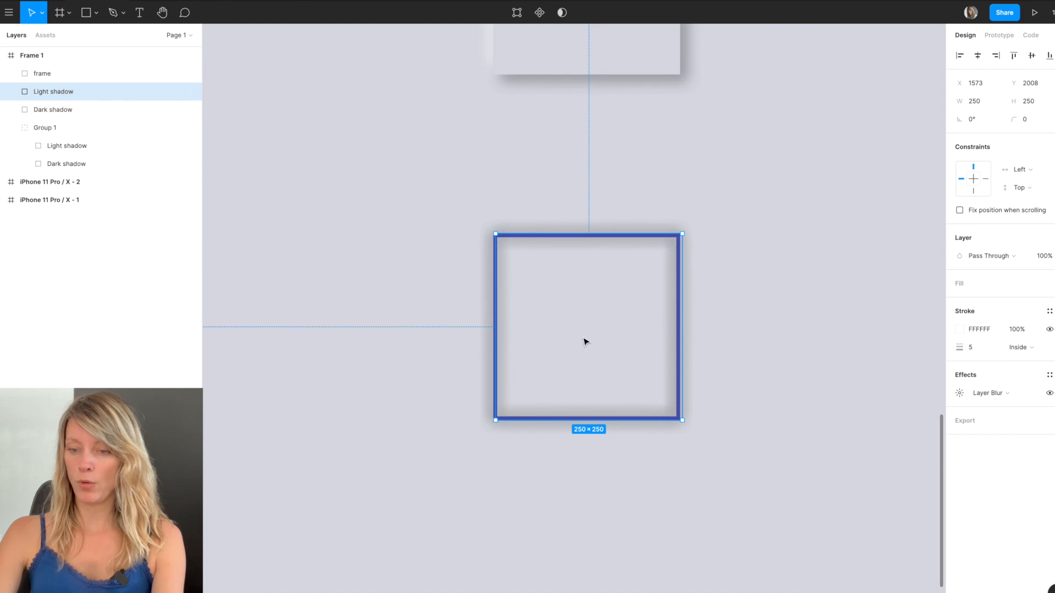
pyautogui.click(83, 111)
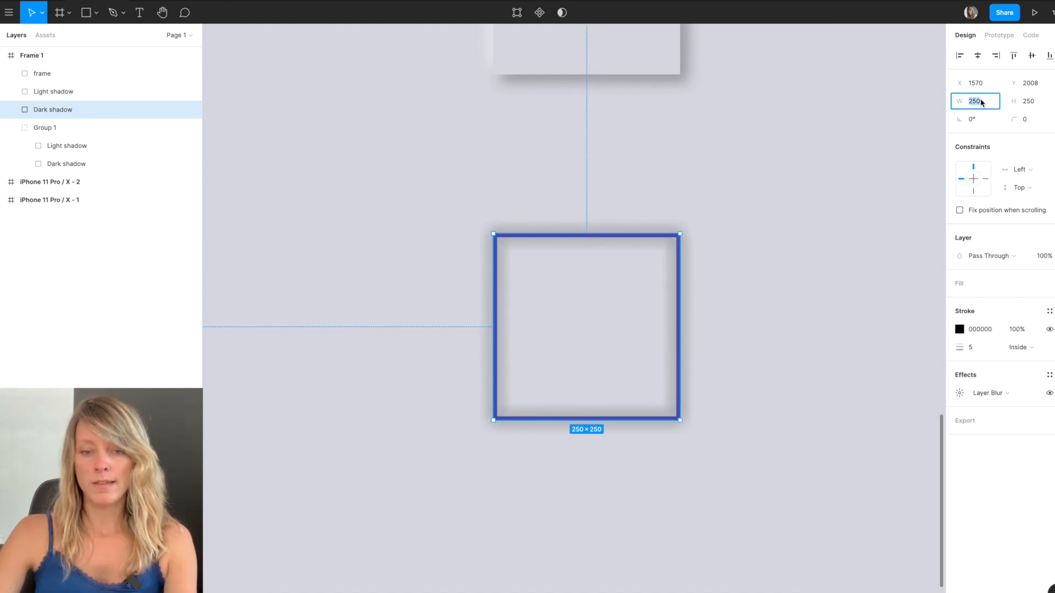
pyautogui.press('Return')
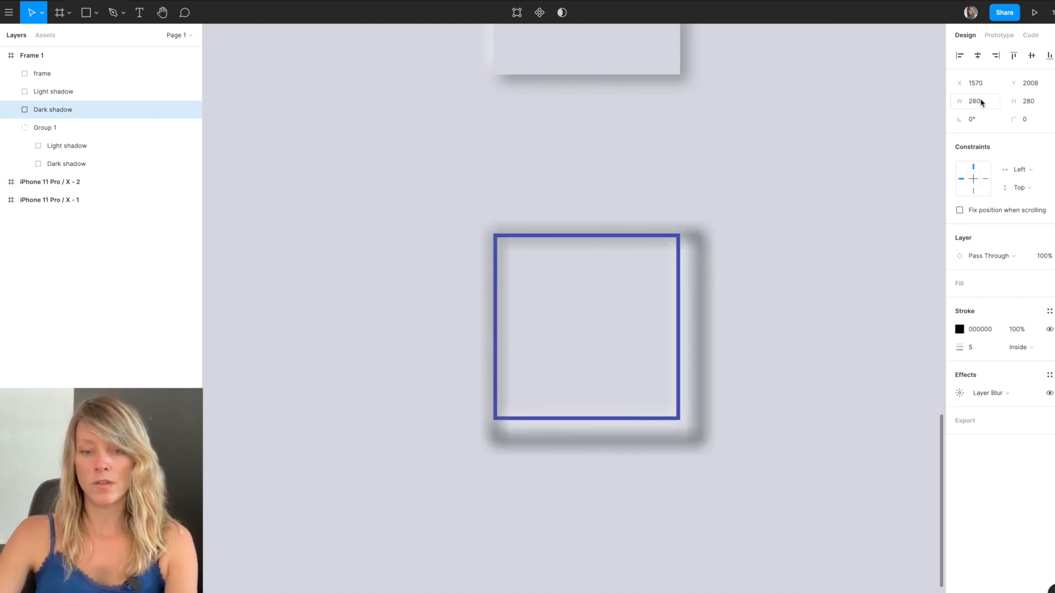
pyautogui.click(981, 103)
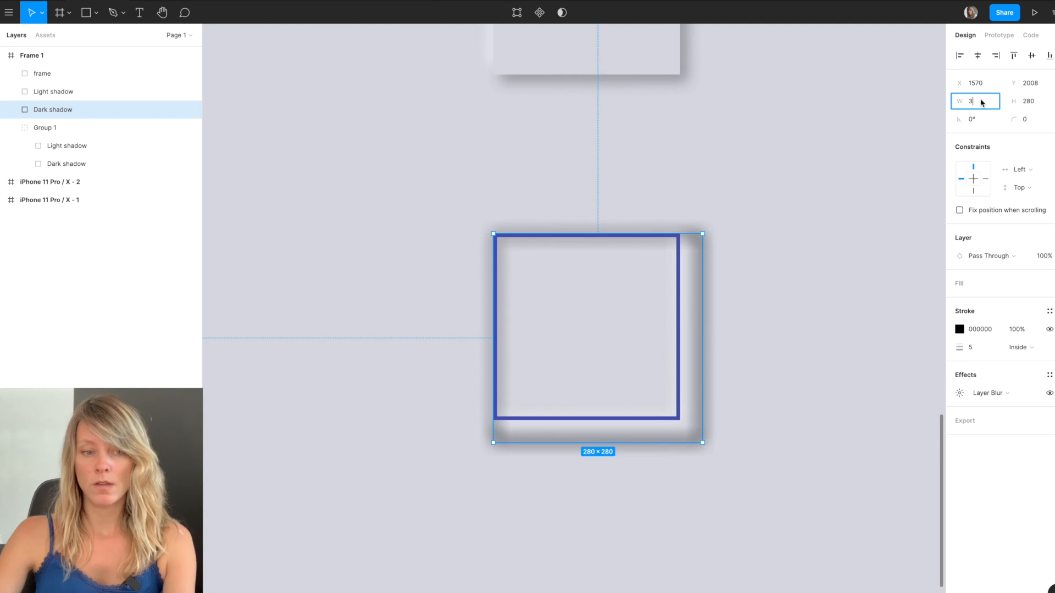
pyautogui.press('Return')
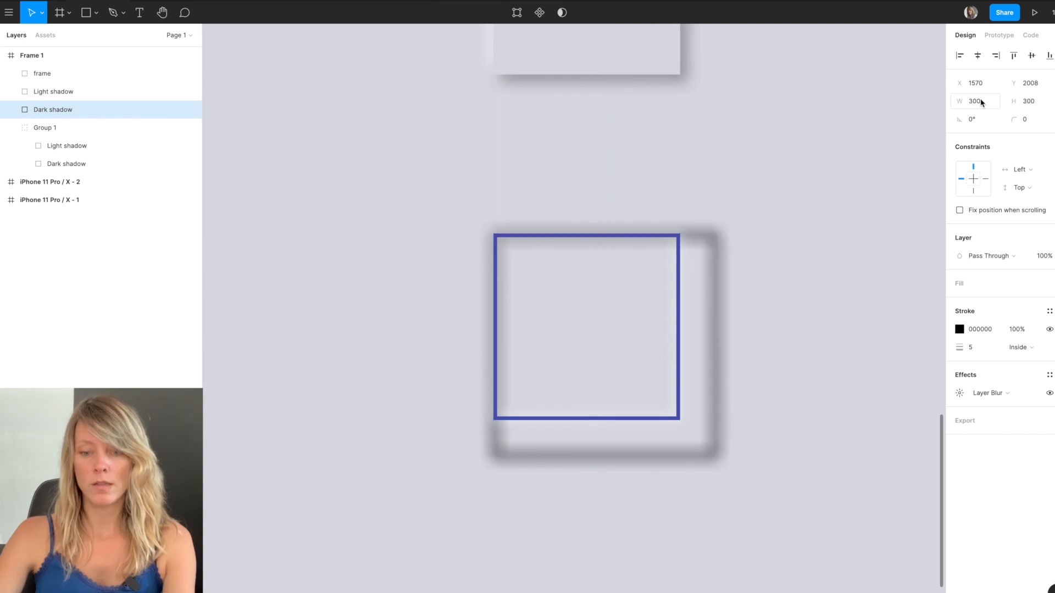
# Wrap the blue reference square layer named "frame" in a new frame
pyautogui.click(64, 72)
pyautogui.rightClick(64, 72)
pyautogui.click(88, 161)
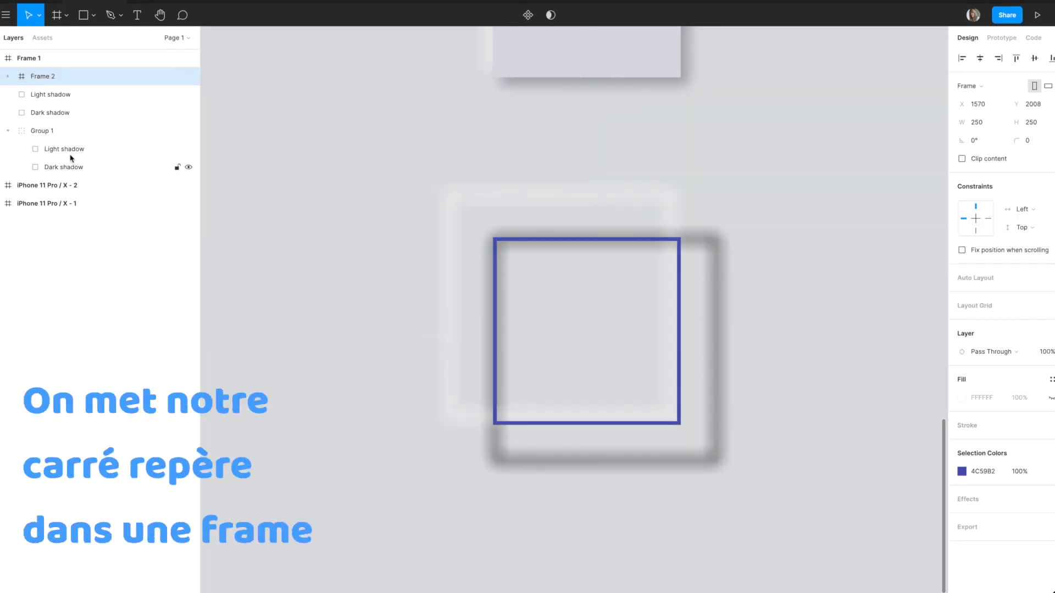
# Move the ungrouped Light shadow and Dark shadow layers into Frame 2, beneath the blue reference square
pyautogui.click(50, 94)
pyautogui.keyDown('shift'); pyautogui.click(50, 112); pyautogui.keyUp('shift')
pyautogui.moveTo(49, 112); pyautogui.dragTo(68, 102)
pyautogui.click(62, 93)
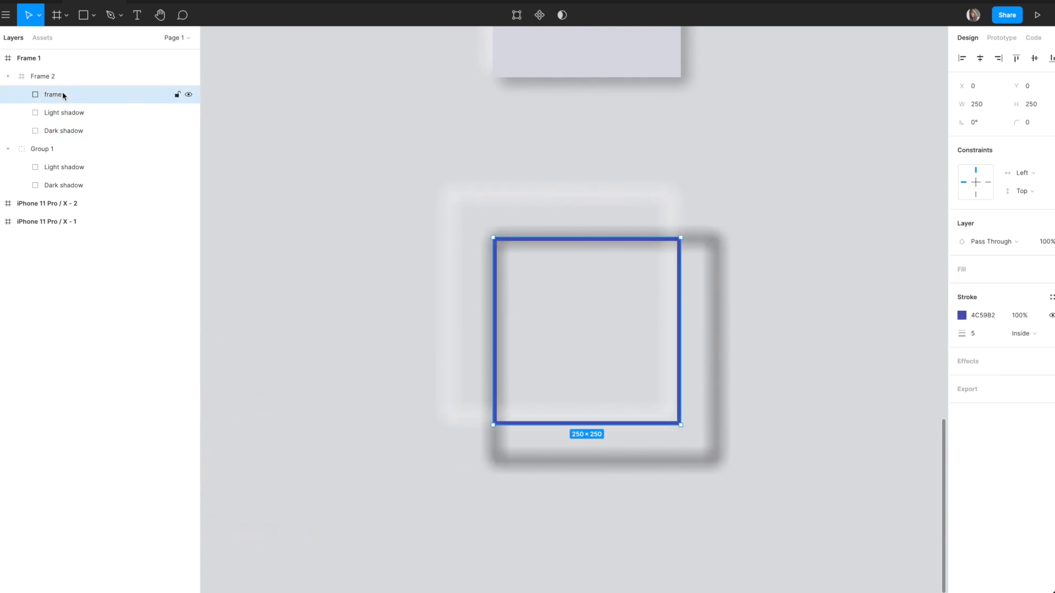
# Hide the blue reference square inside Frame 2 and clip the frame's content to its 250 × 250 bounds
pyautogui.click(189, 95)
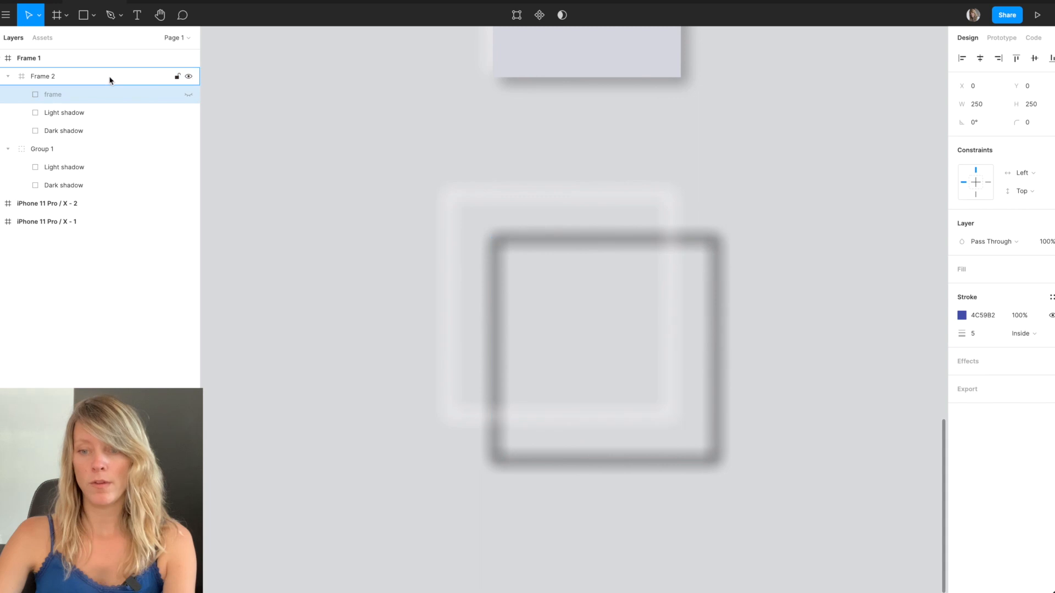
pyautogui.click(111, 77)
pyautogui.click(962, 158)
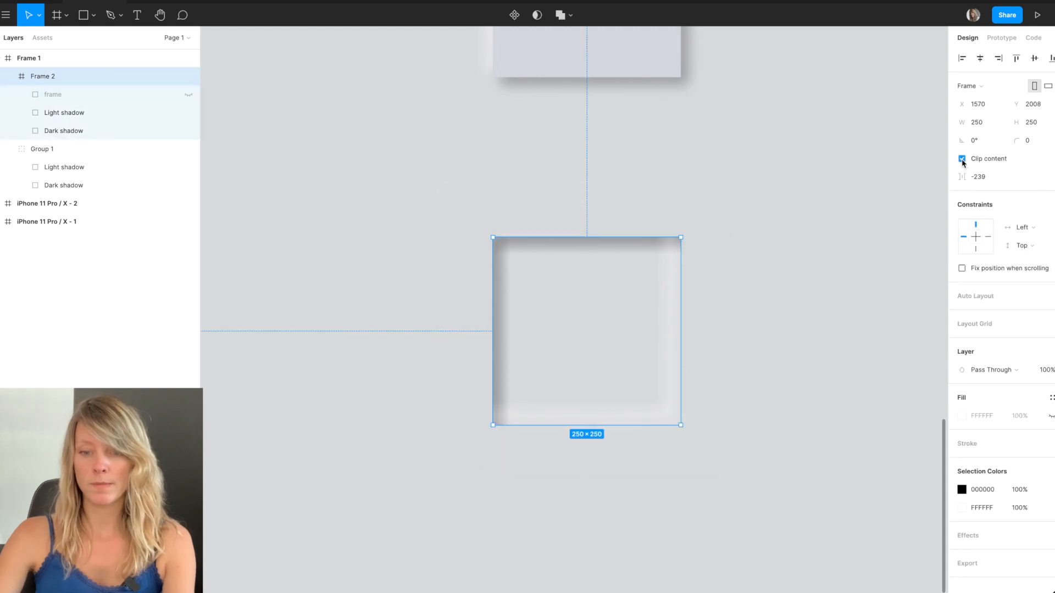
pyautogui.click(400, 476)
pyautogui.scroll(-3, 403, 476)
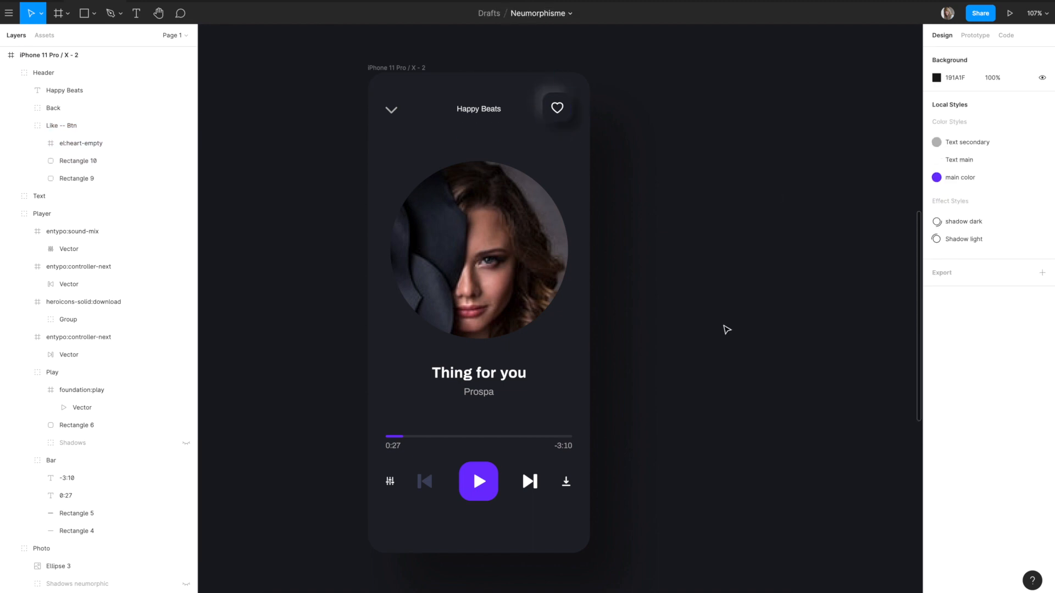
# Duplicate the purple play button square and give one copy the shadow dark style and the other Shadow light
pyautogui.click(126, 426)
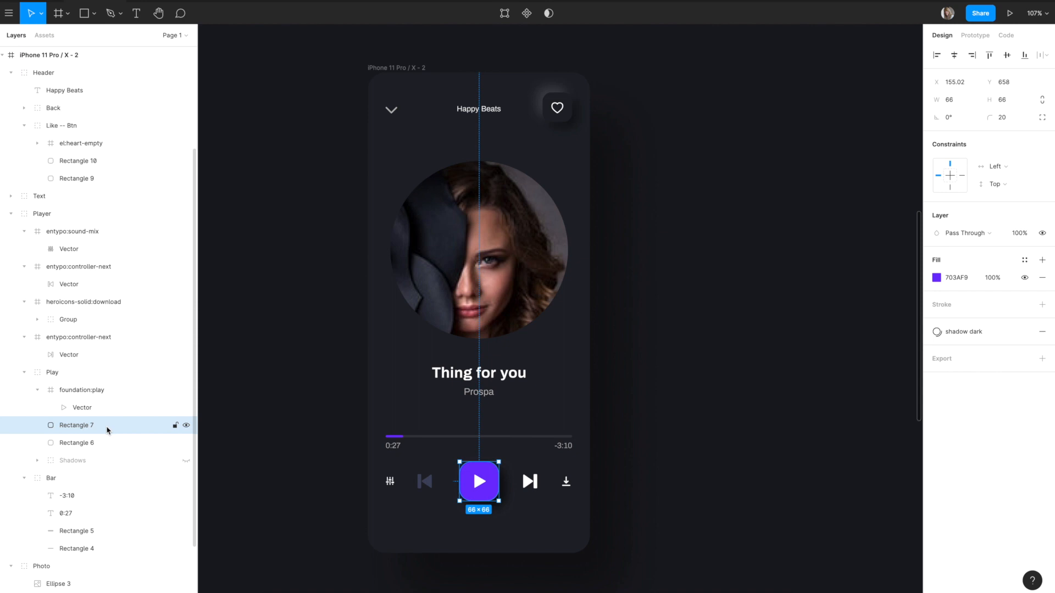
pyautogui.click(972, 333)
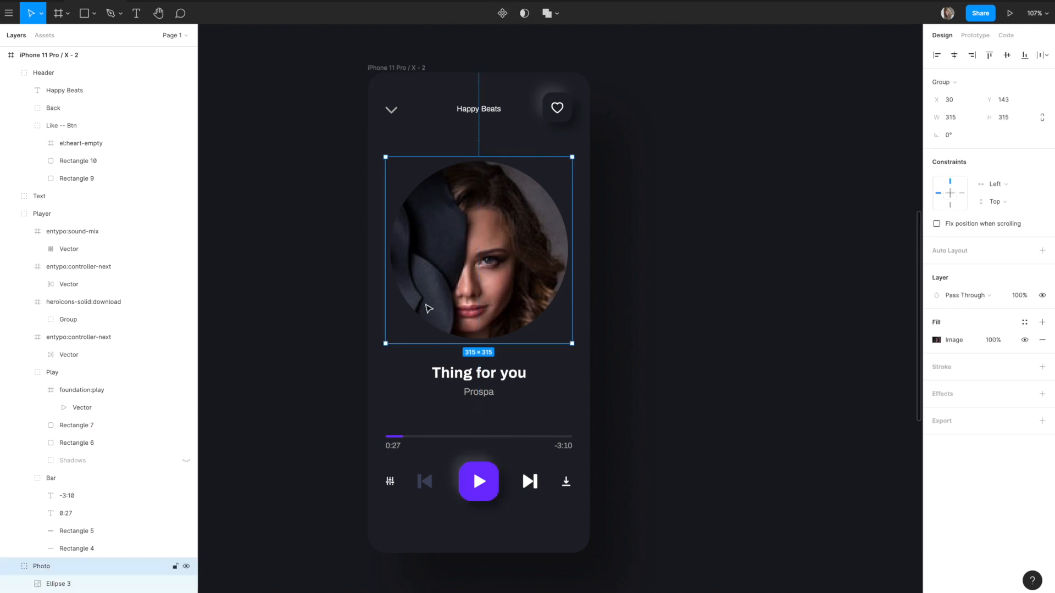
# Add two stacked 315 × 315 dark-filled circles behind the round album photo, with light and dark shadows
pyautogui.click(94, 13)
pyautogui.click(90, 75)
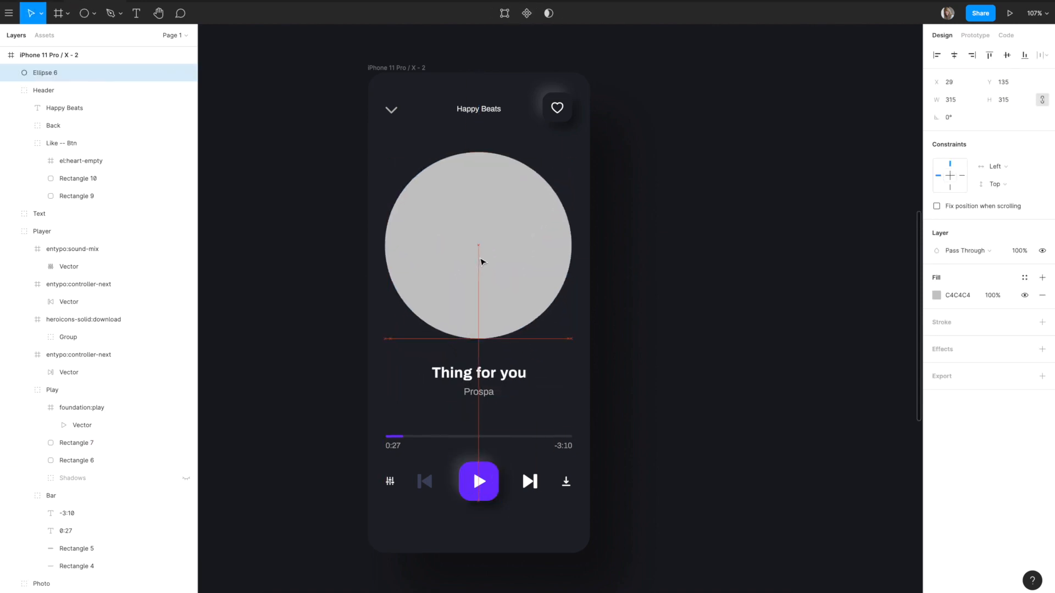
pyautogui.click(1024, 278)
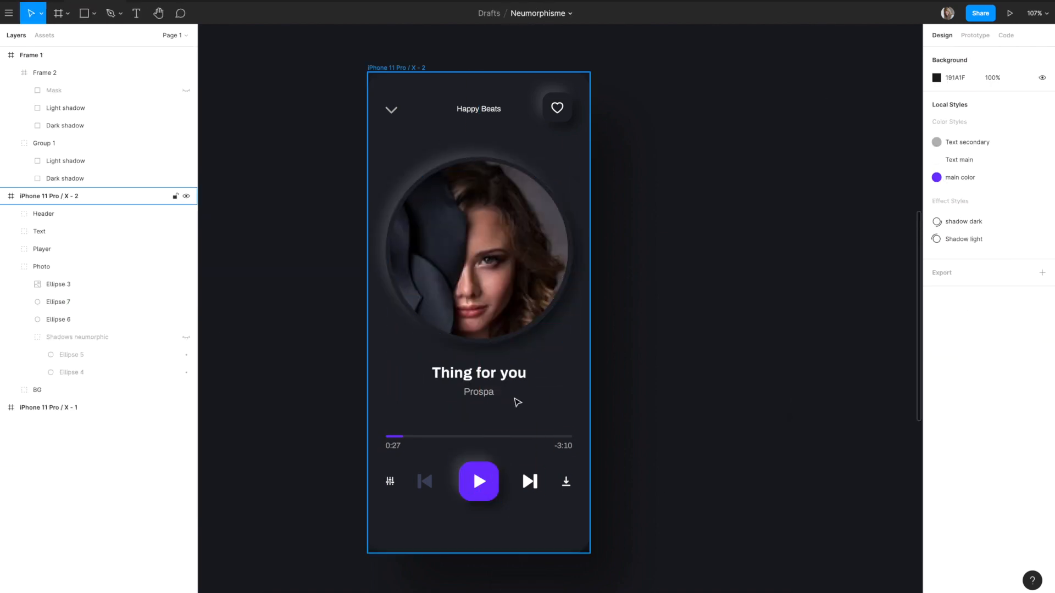